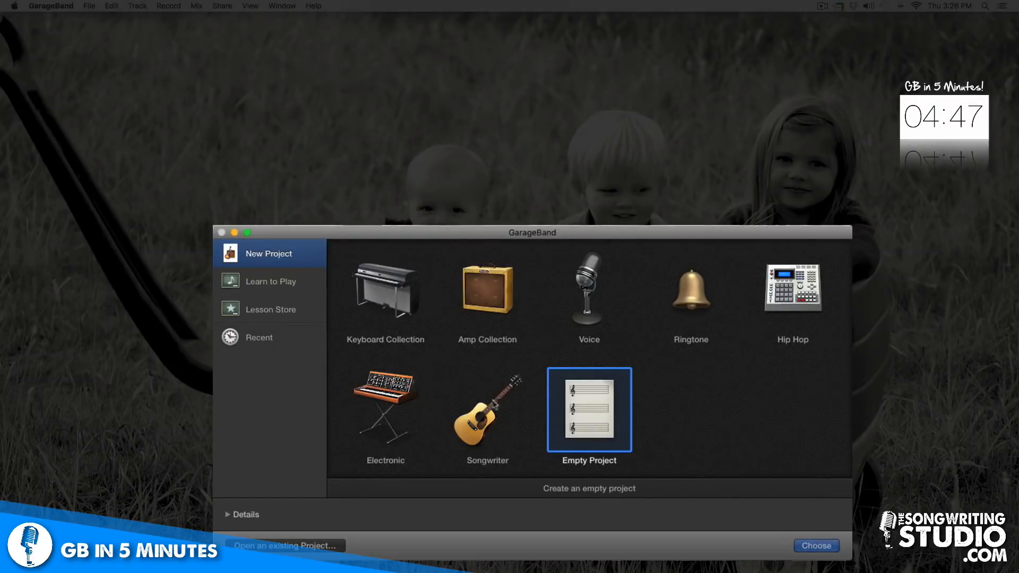
Start a new empty project and create an audio track for recording with a microphone
left_click(257, 343)
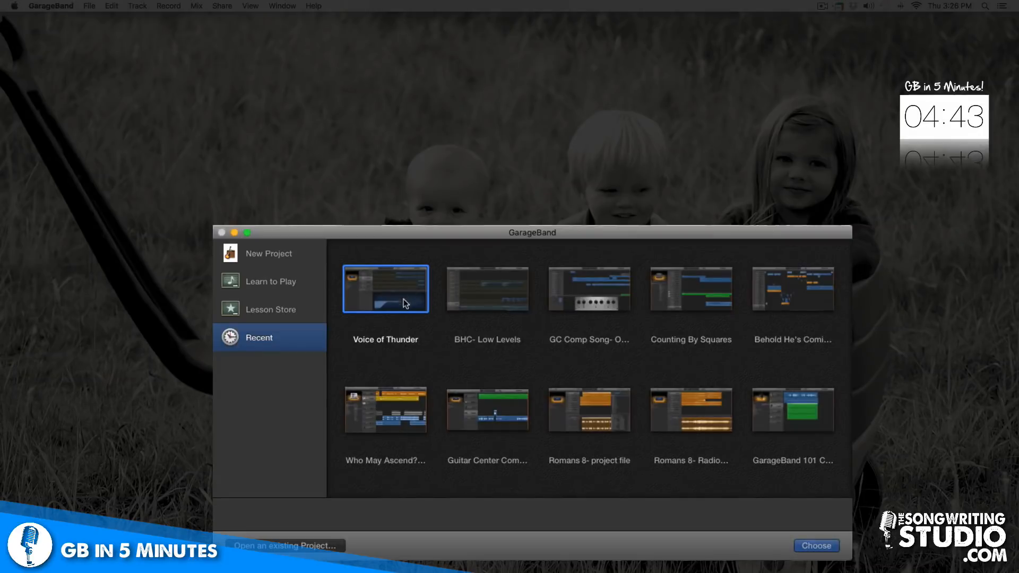
left_click(279, 254)
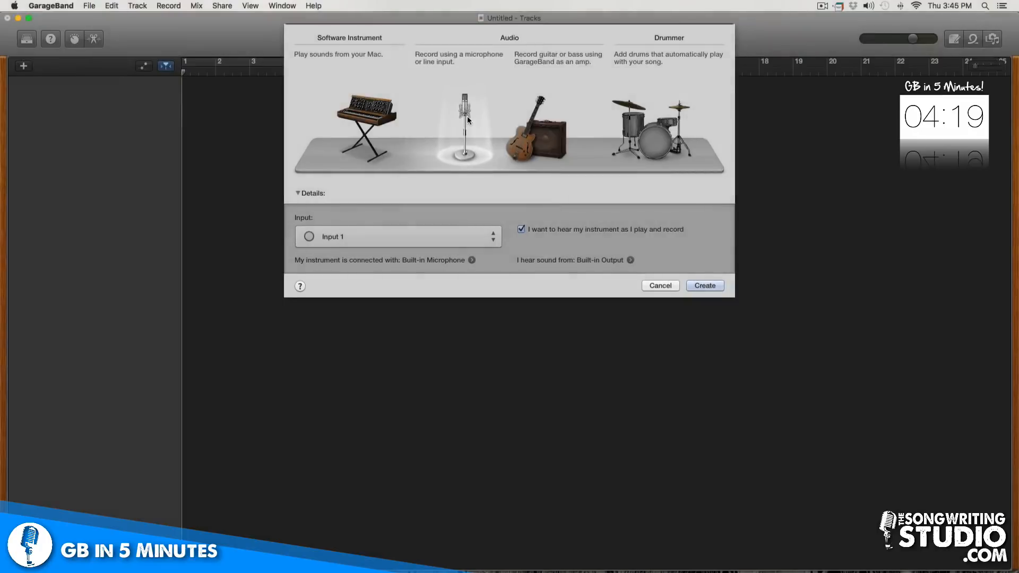
left_click(711, 285)
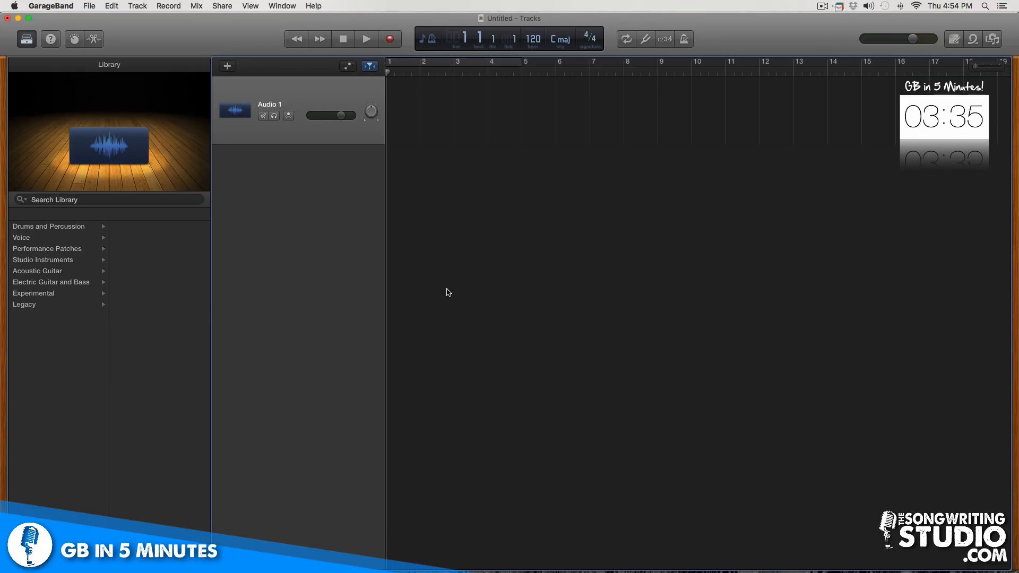
Record a vocal take on the Audio 1 track and play it back
left_click(390, 39)
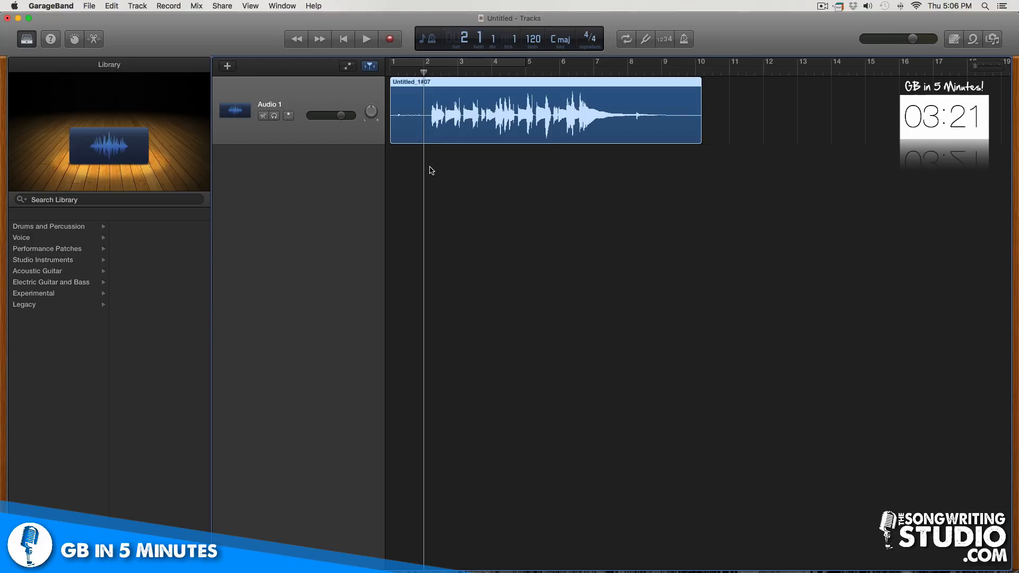
key("space")
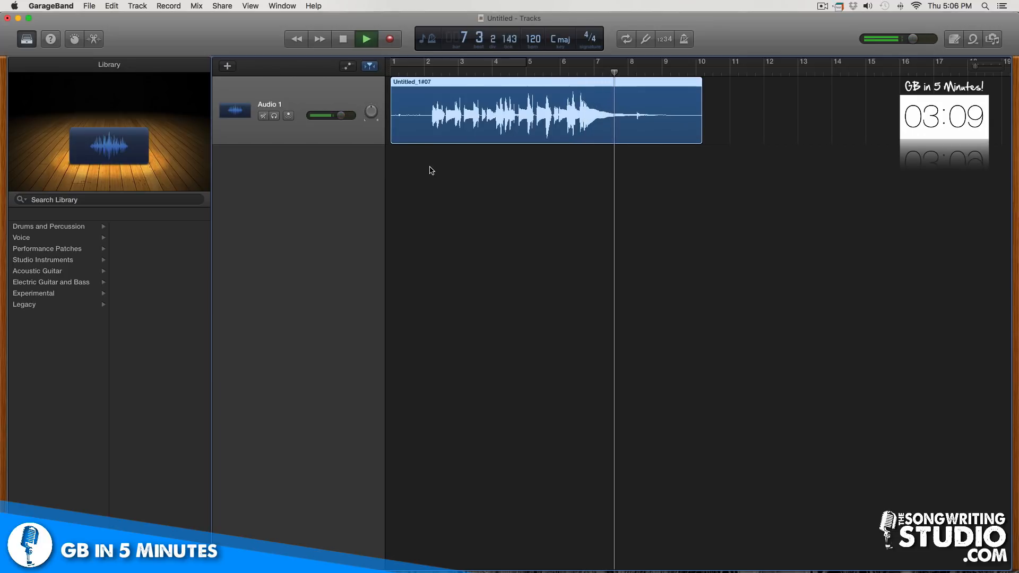
key("space")
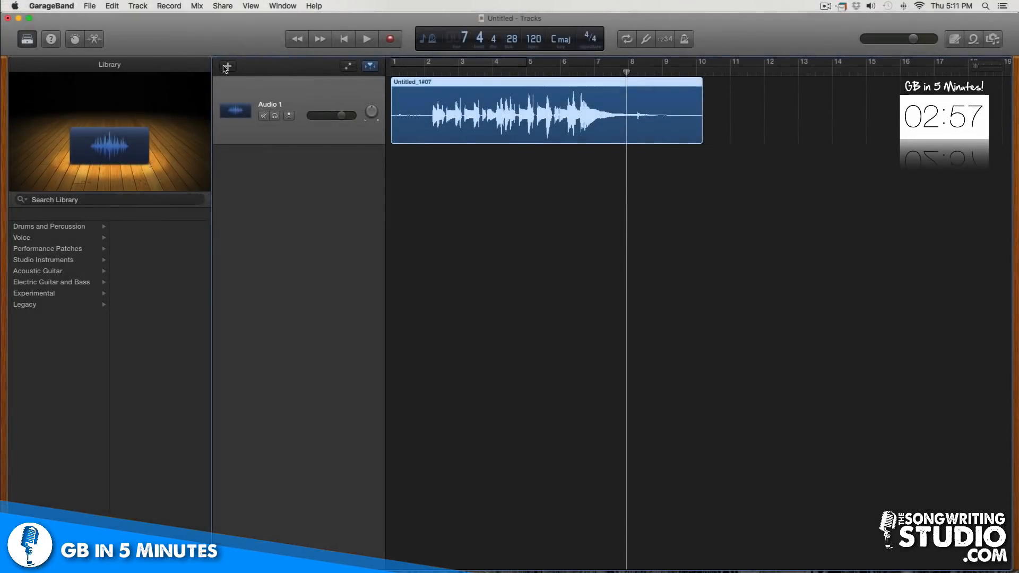
Add a new Software Instrument track and set its sound to Yamaha Grand Piano
left_click(227, 66)
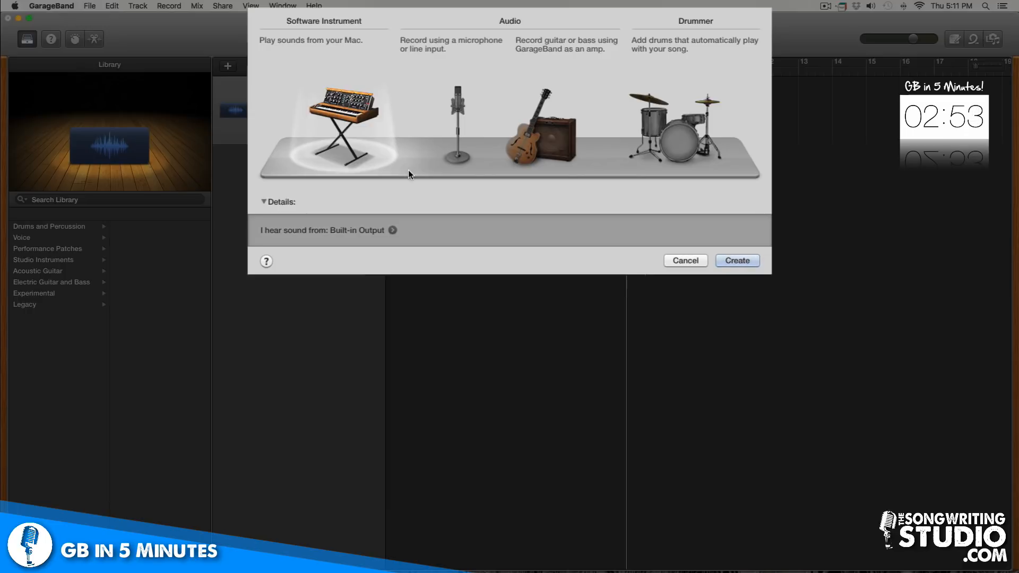
left_click(448, 122)
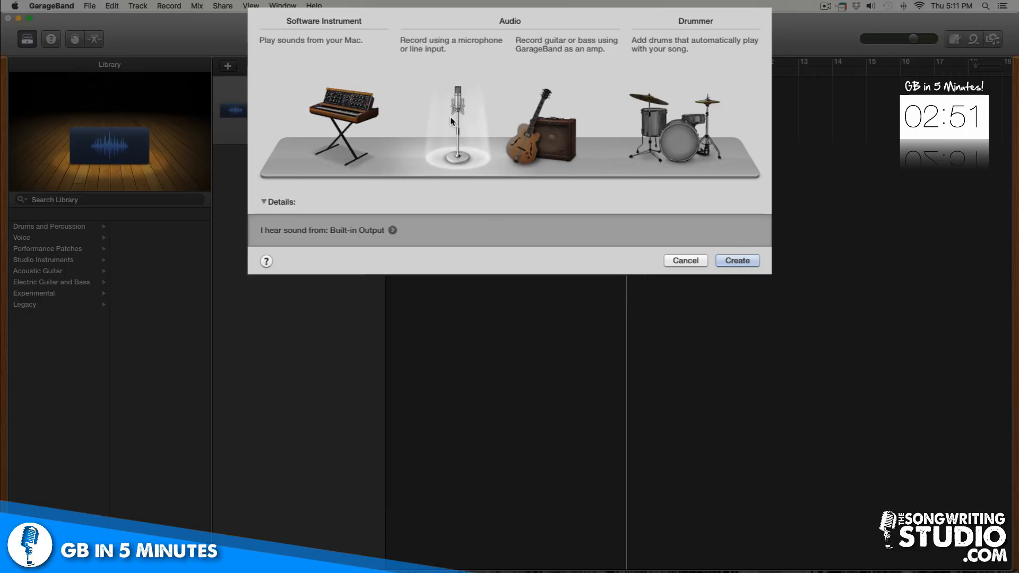
left_click(348, 113)
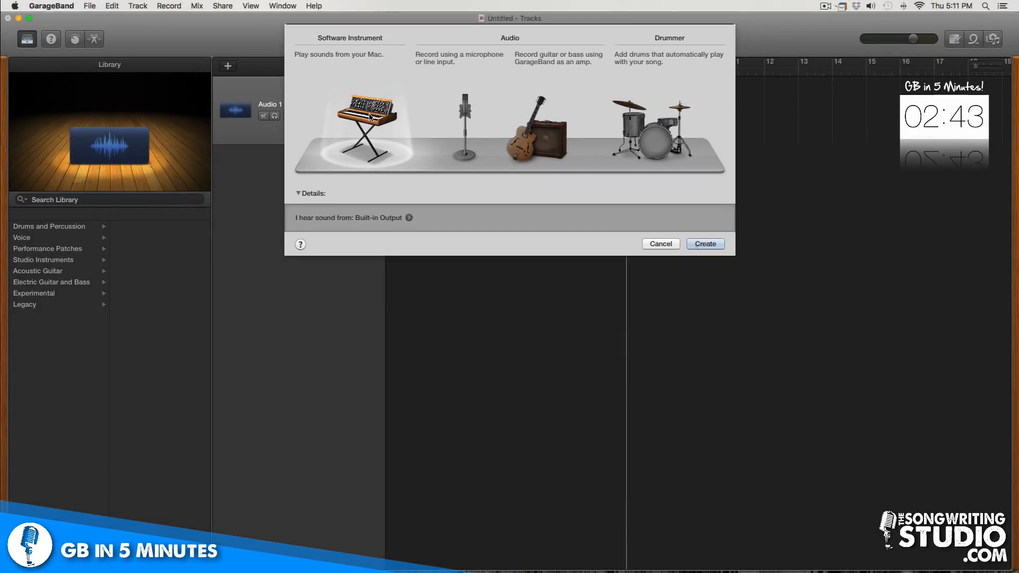
left_click(696, 246)
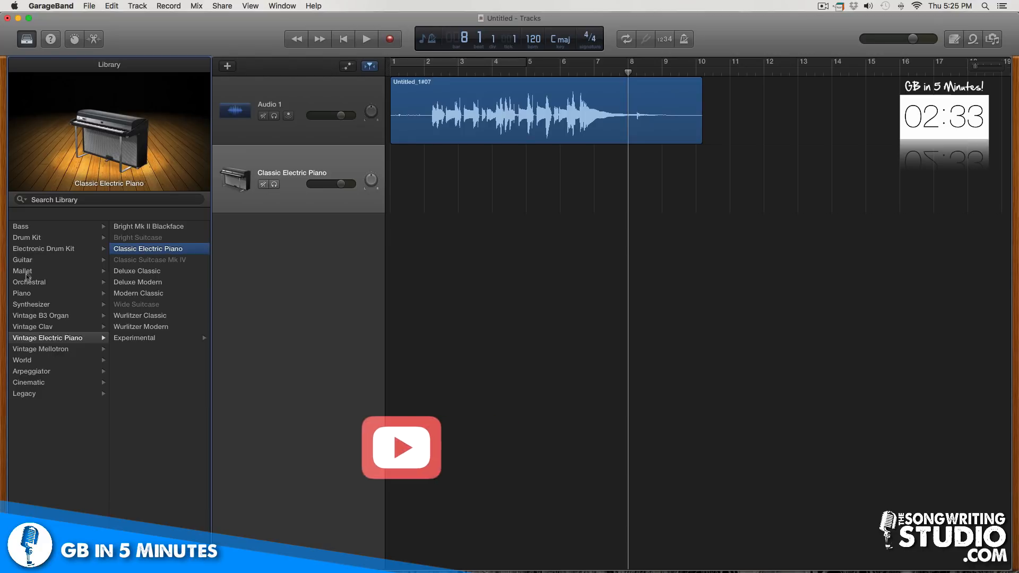
left_click(24, 293)
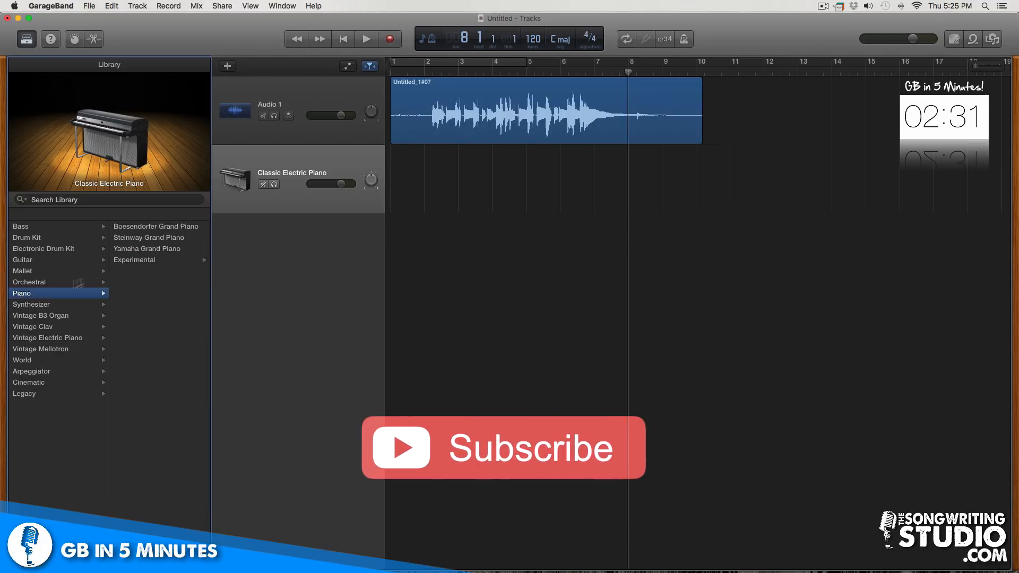
left_click(136, 248)
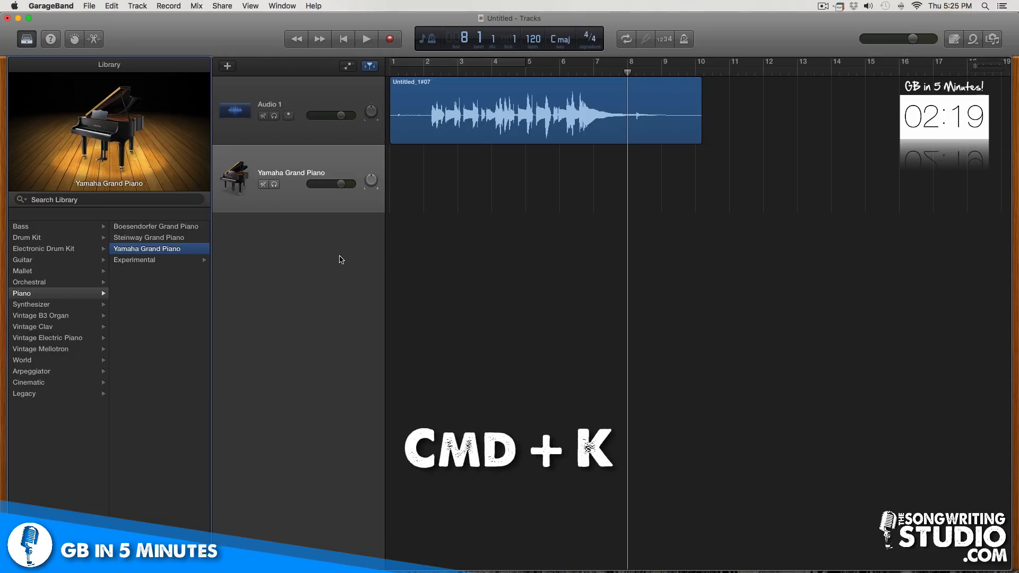
Open Musical Typing and play a piano part on the computer keyboard into the Yamaha Grand Piano track
key("super+k")
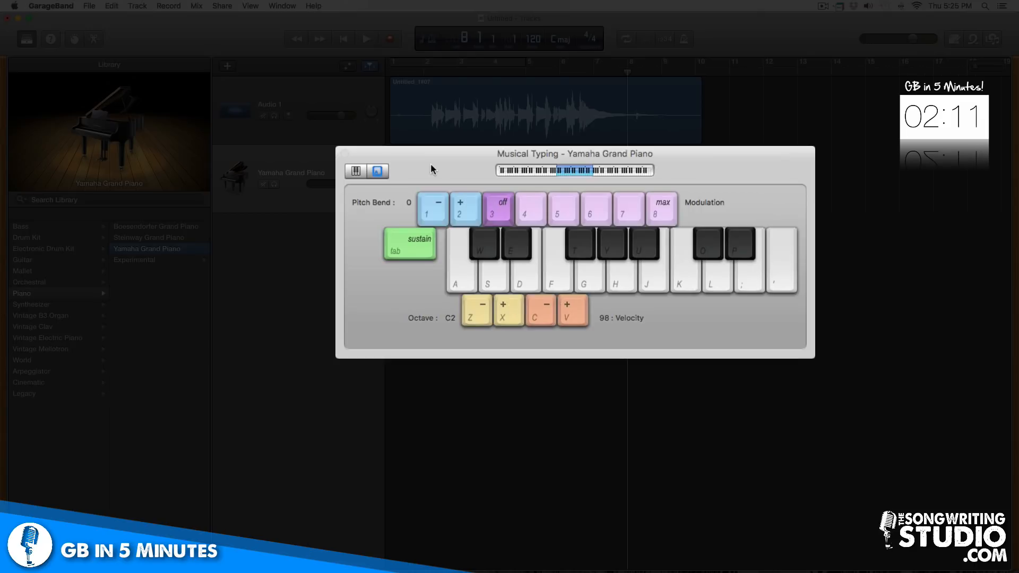
key("l")
key("g")
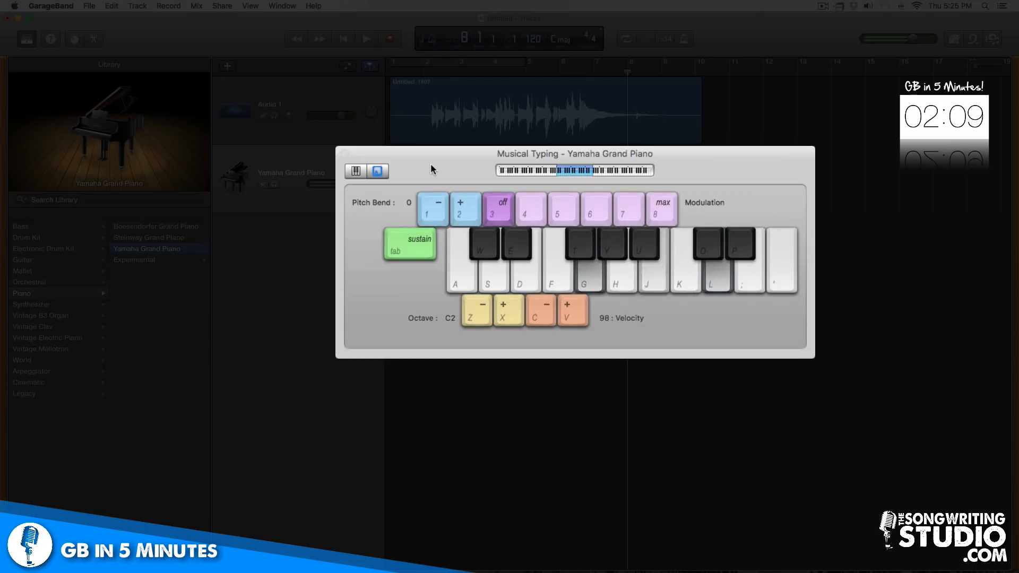
key("j")
key("k")
key("semicolon")
key("l")
key("apostrophe")
key("l")
key("apostrophe")
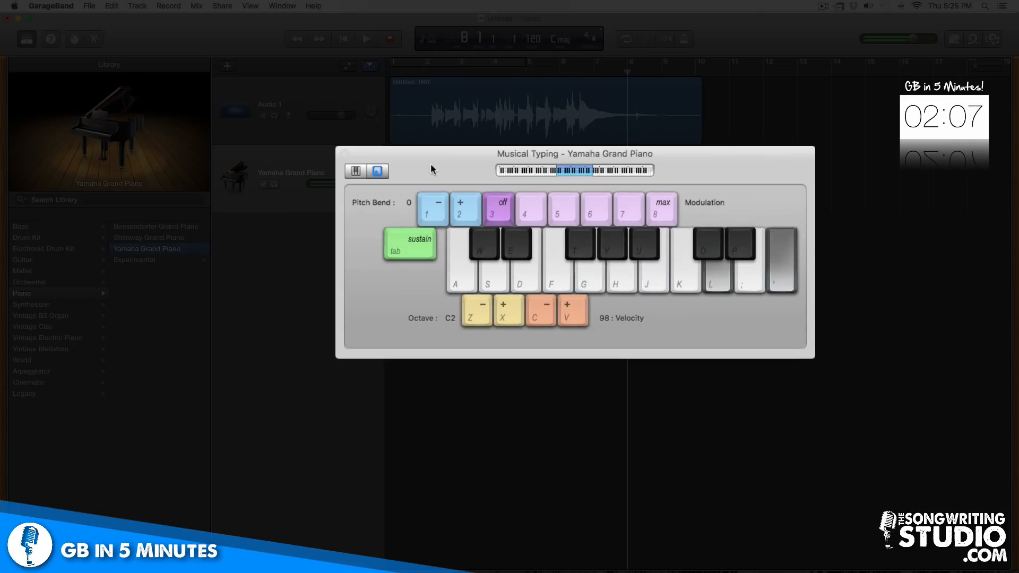
key("g")
key("k")
key("semicolon")
key("j")
key("l")
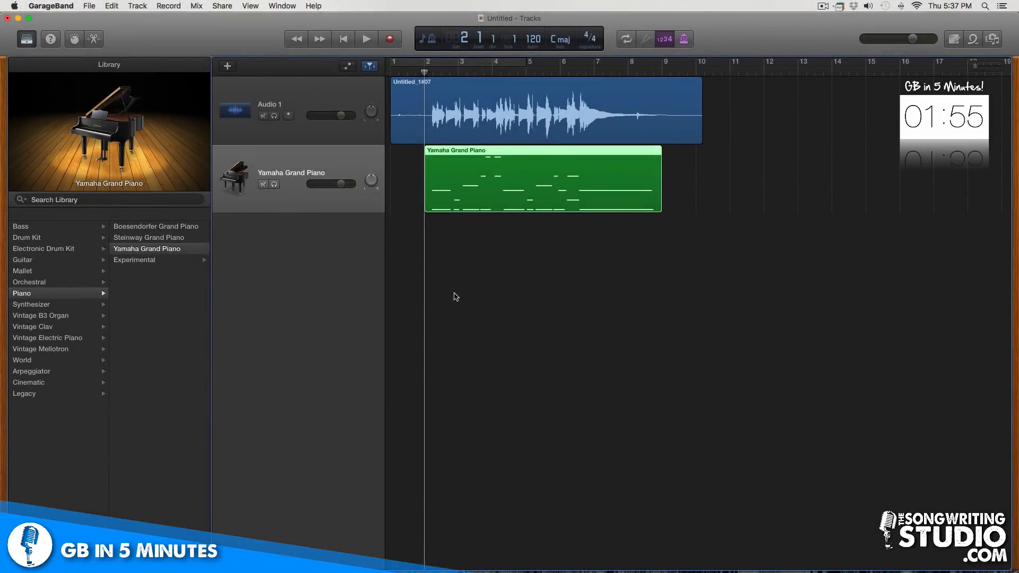
Play back the audio and piano tracks together
key("space")
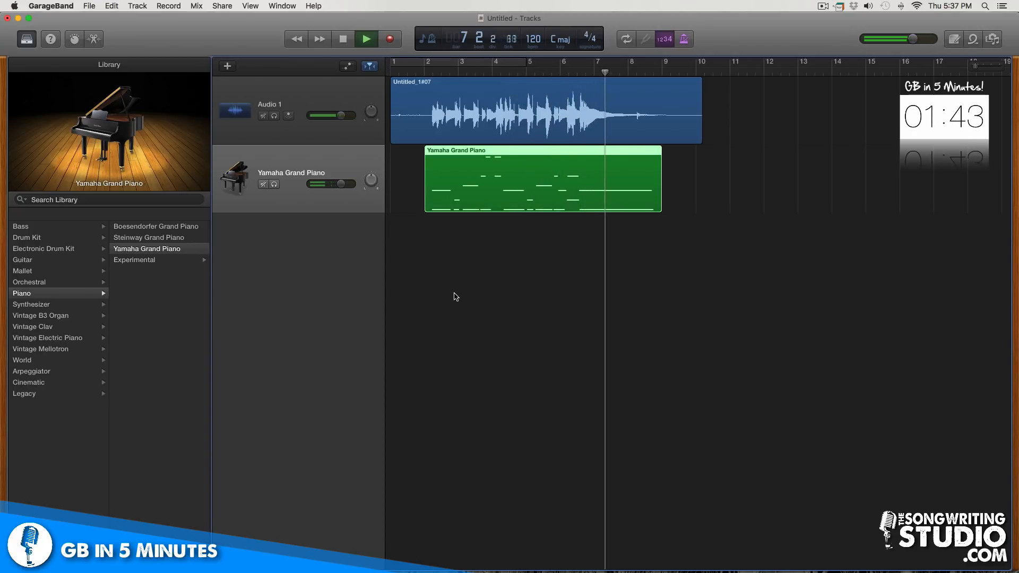
key("space")
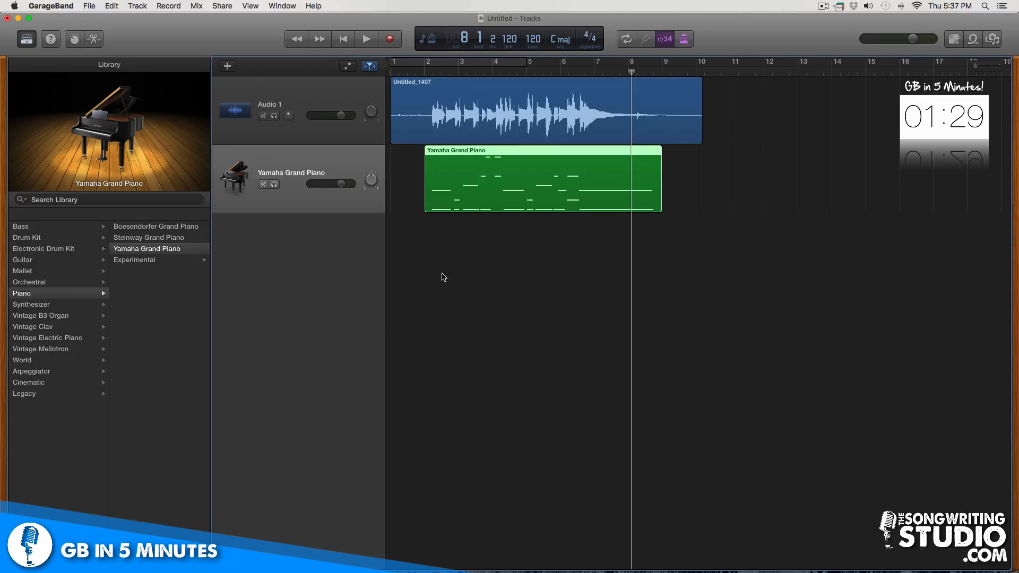
Open the new track dialog and compare the audio and software instrument track options
left_click(227, 66)
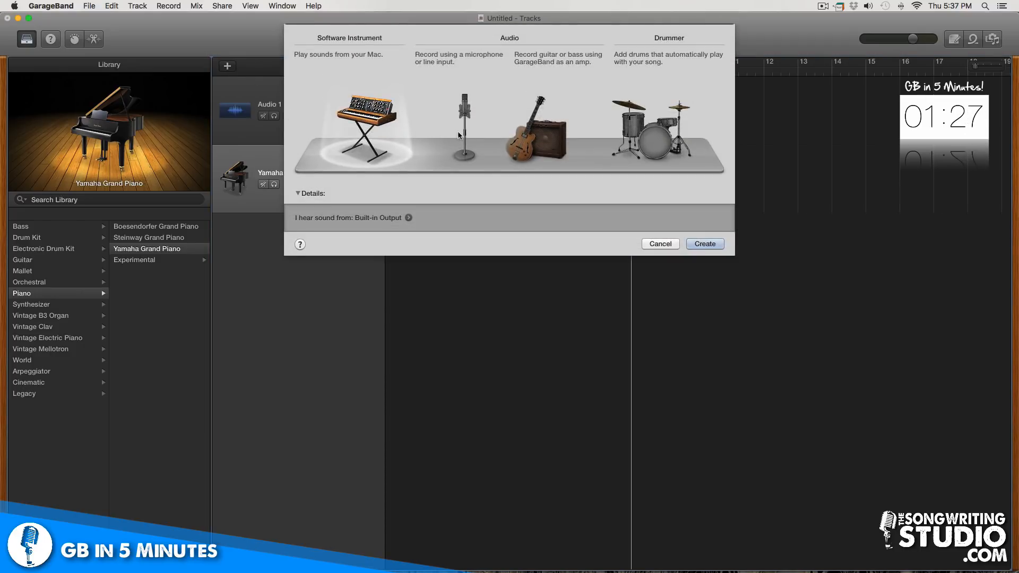
left_click(460, 134)
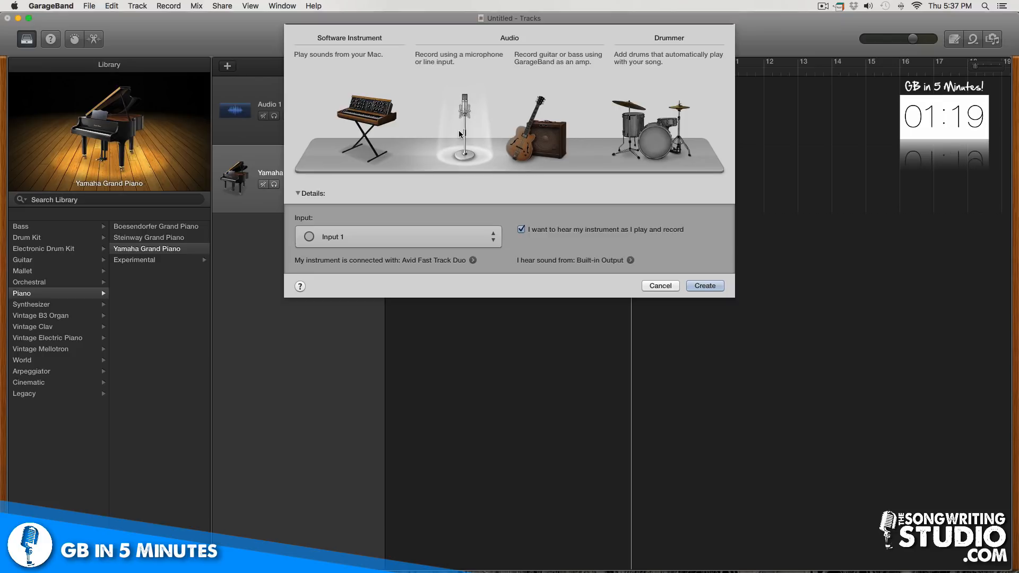
left_click(368, 129)
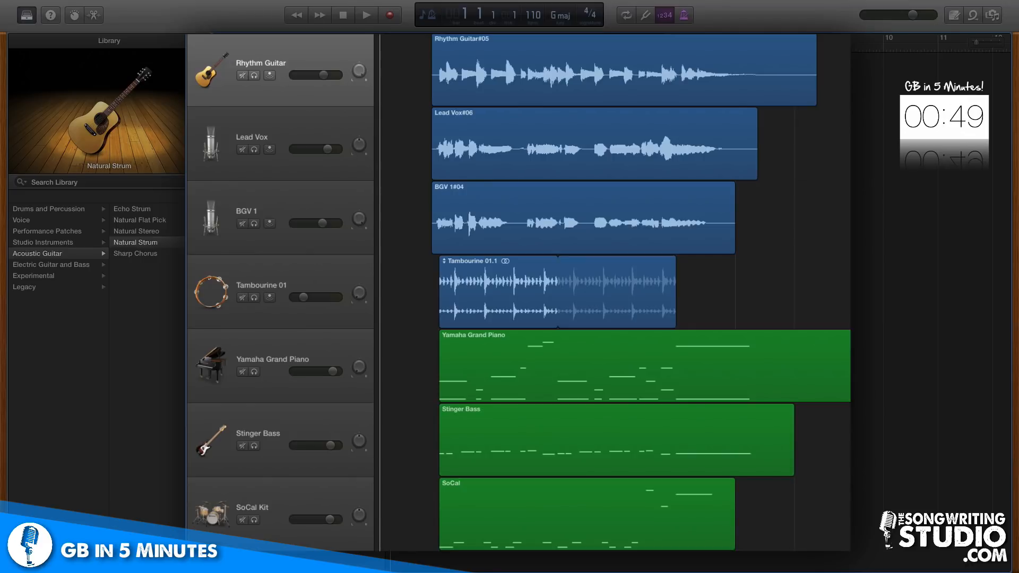
Play back the full multitrack arrangement and adjust the SoCal Kit track's volume slightly
key("space")
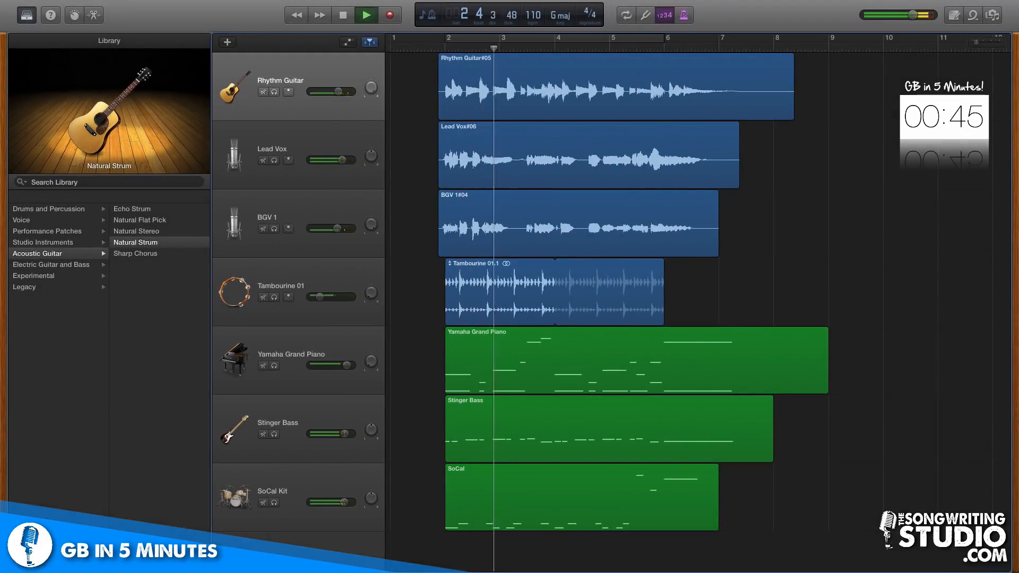
left_click_drag(344, 502, 349, 502)
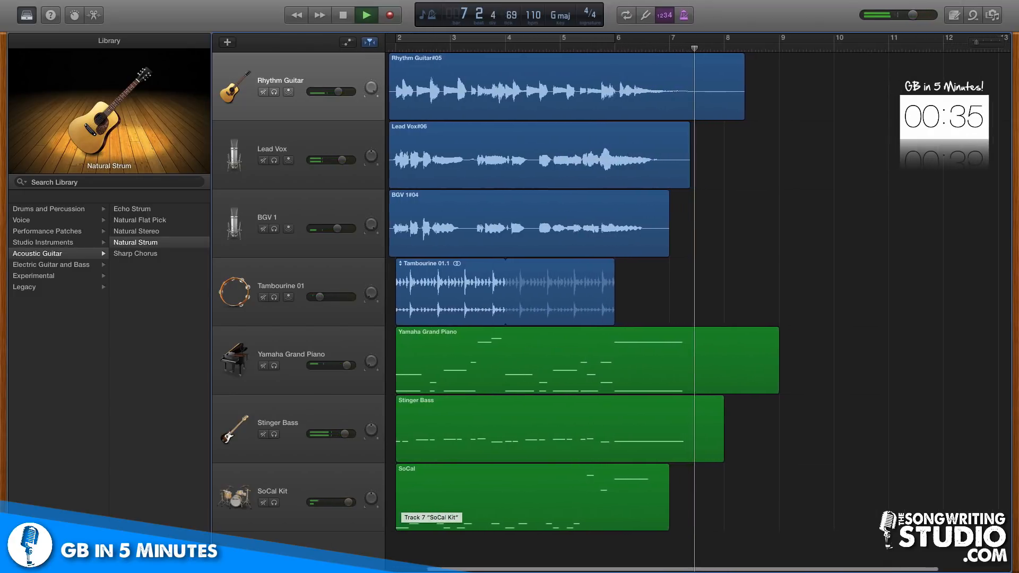
key("space")
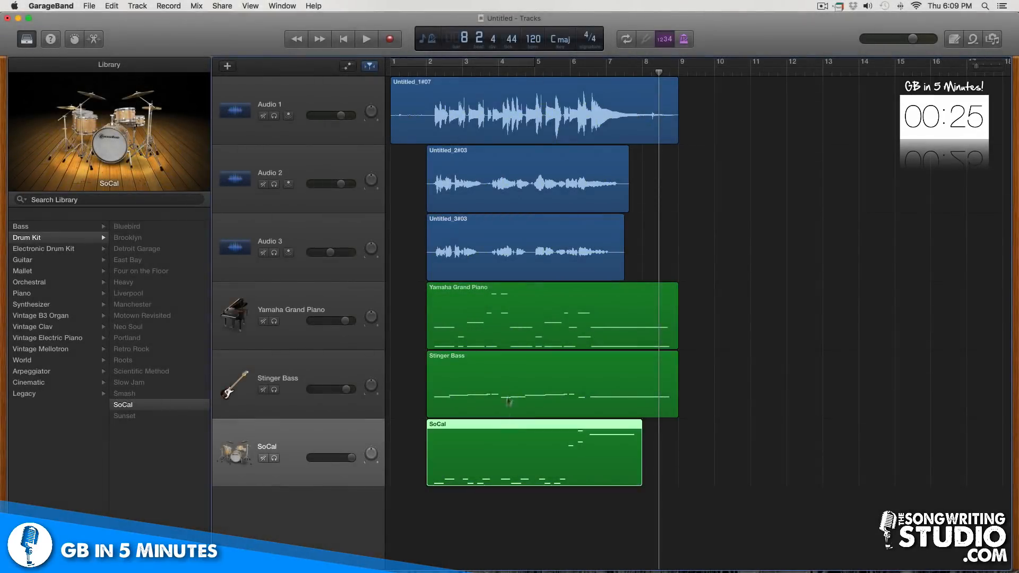
Open the Piano Roll editor and inspect the notes of the Stinger Bass and Yamaha Grand Piano regions
left_click(509, 398)
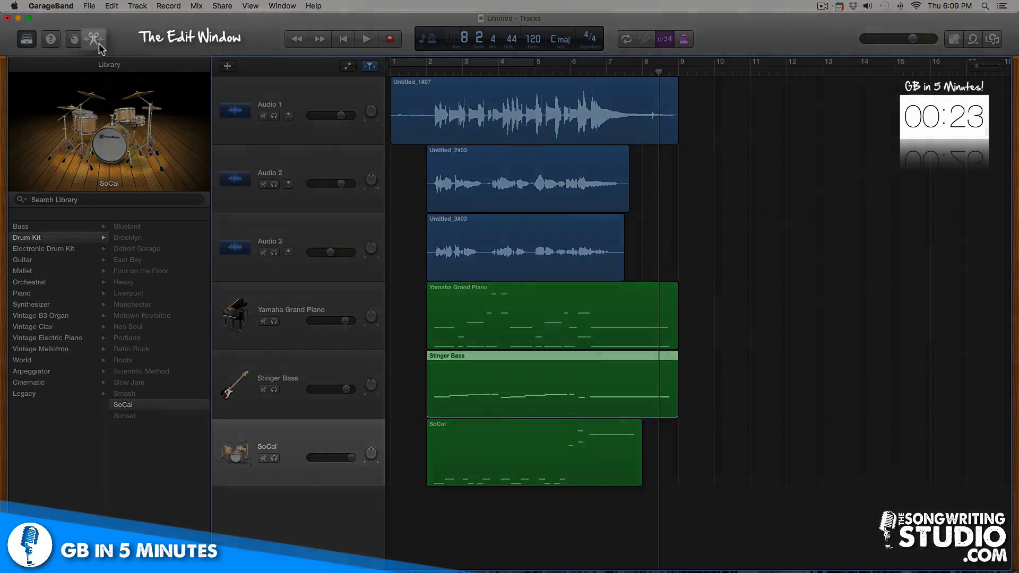
left_click(100, 43)
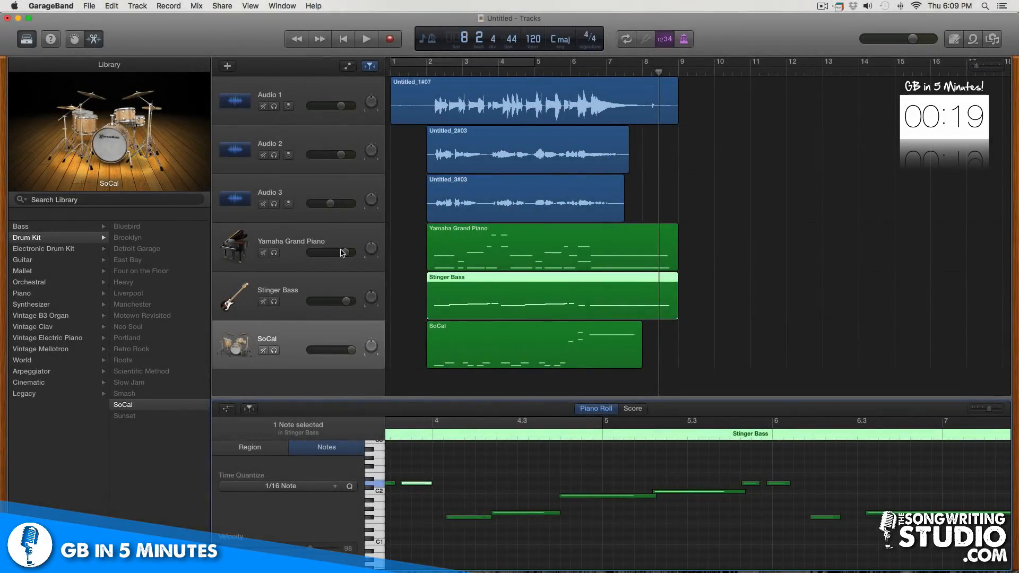
left_click(356, 235)
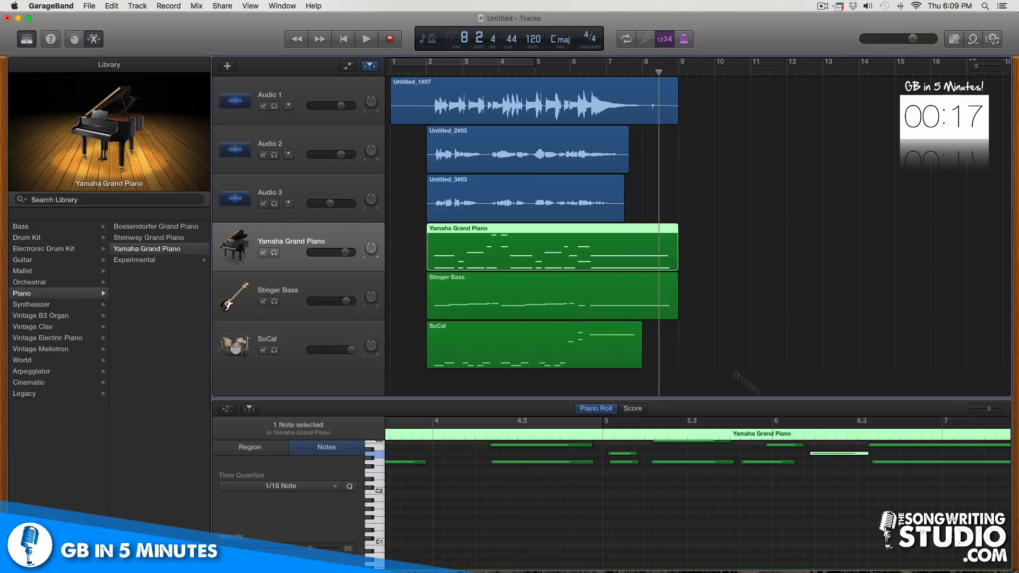
scroll(831, 457, "up", 3)
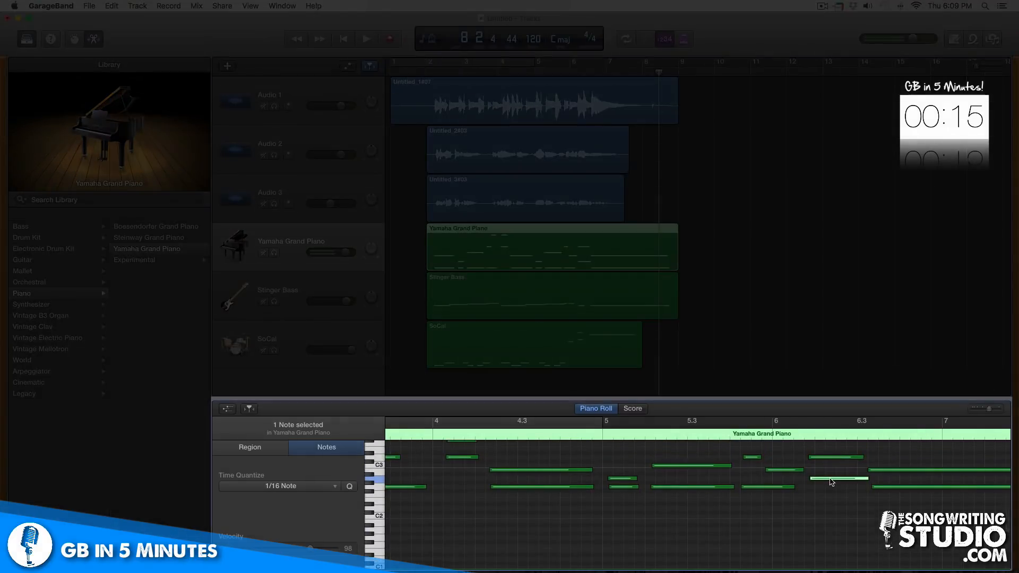
mouse_move(831, 482)
left_mouse_down()
mouse_move(815, 482)
mouse_move(831, 472)
mouse_move(820, 478)
mouse_move(831, 482)
left_mouse_up()
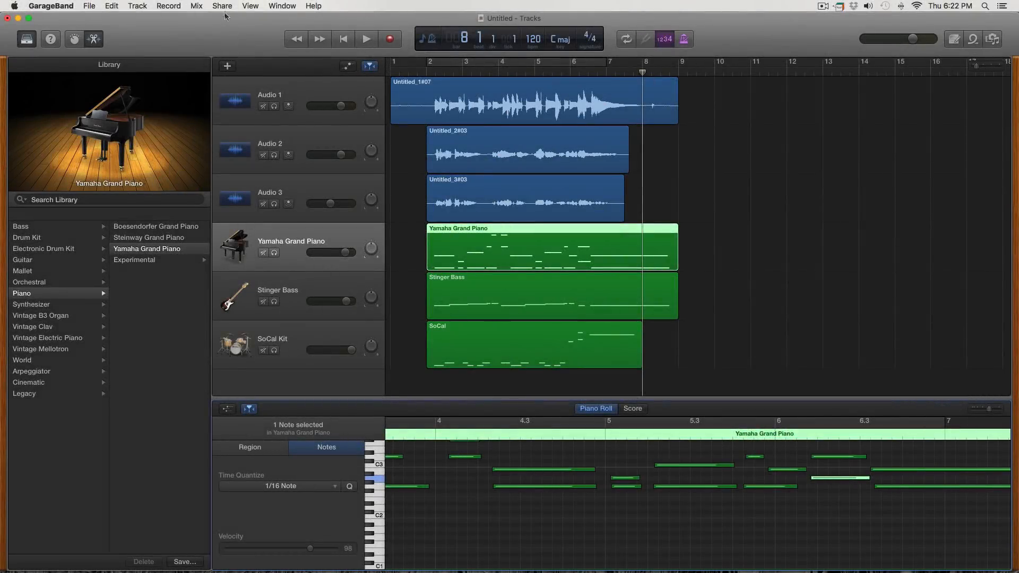
Export the song to disk as an MP3 file
left_click(223, 5)
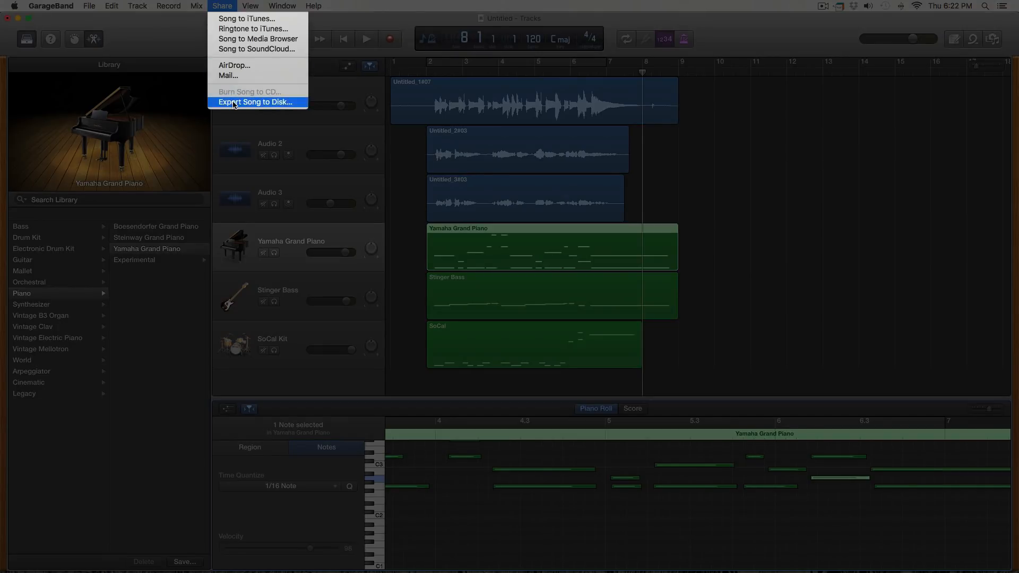
left_click(256, 102)
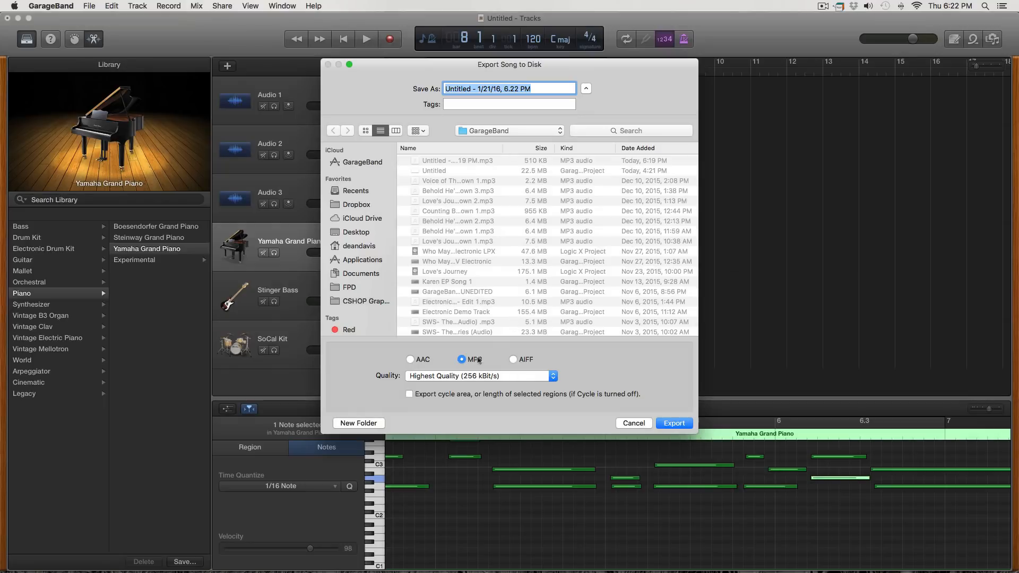
left_click(671, 422)
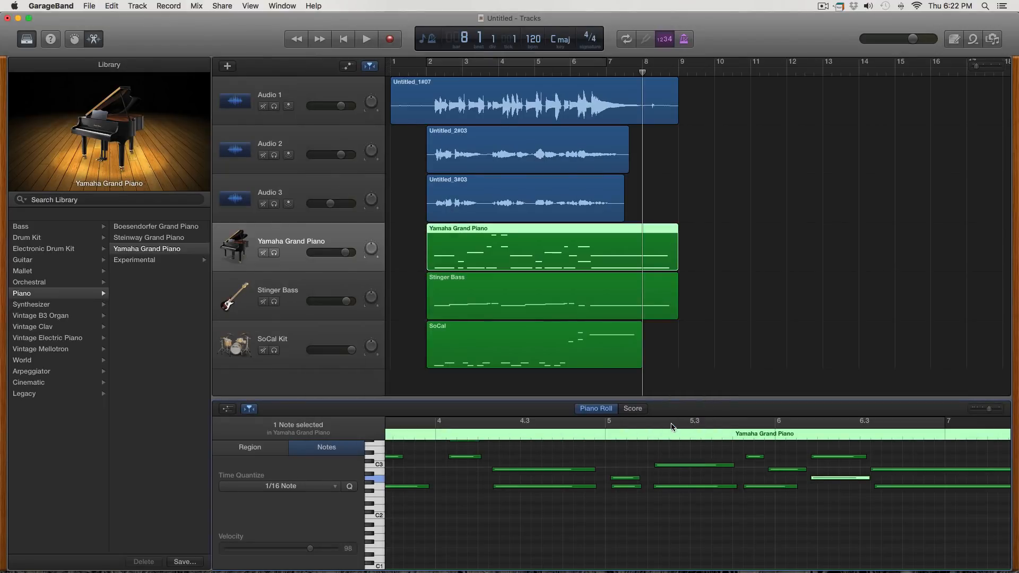